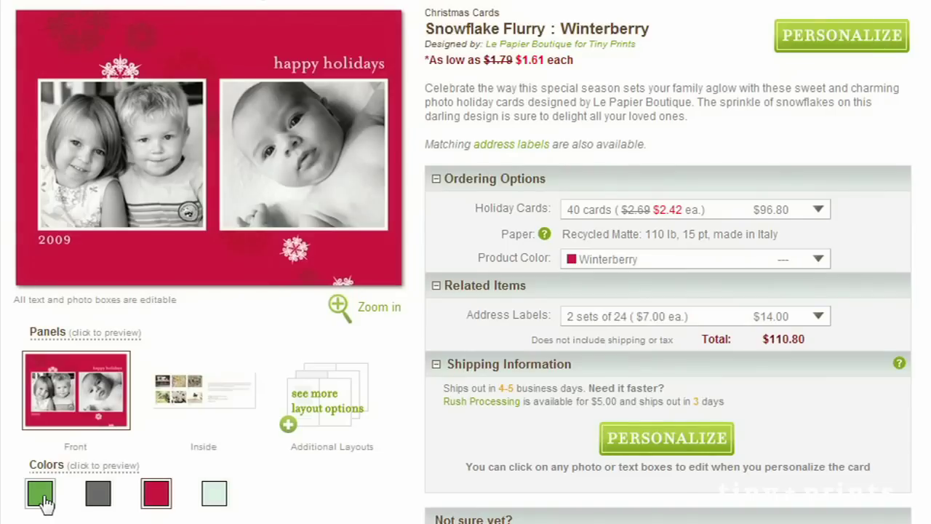
Step: Preview the card in green, charcoal and Winterberry, browse more layouts, and zoom in on the preview
{"action": "left_click", "coordinate": [42, 495]}
{"action": "left_click", "coordinate": [97, 493]}
{"action": "left_click", "coordinate": [155, 493]}
{"action": "left_click", "coordinate": [321, 426]}
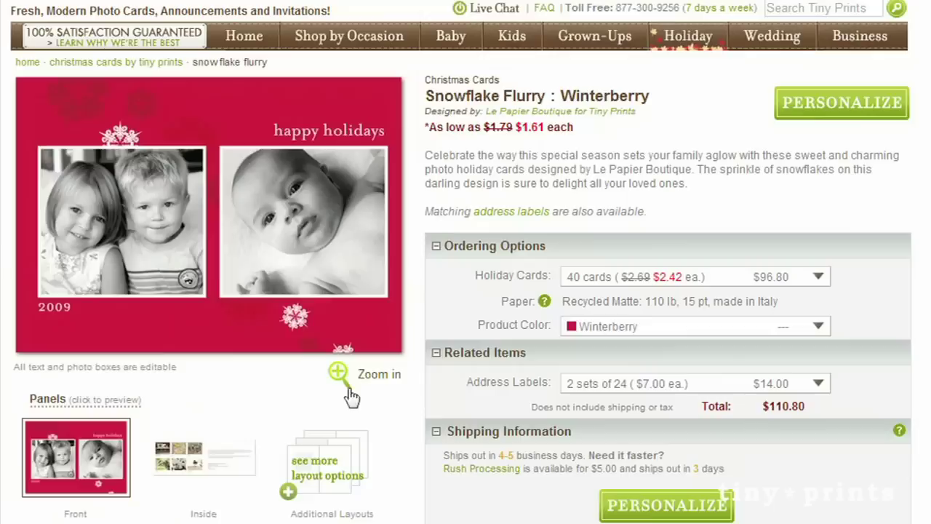
{"action": "left_click", "coordinate": [339, 345]}
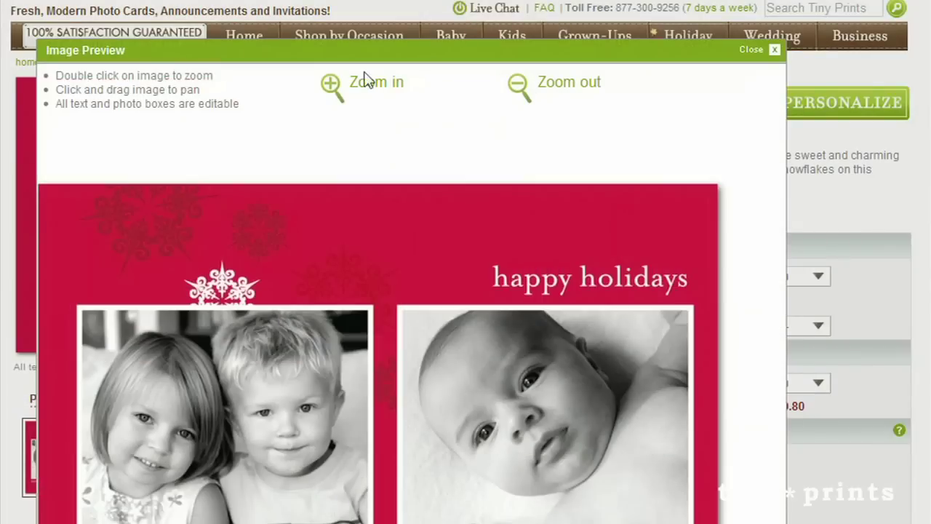
{"action": "left_click", "coordinate": [331, 83]}
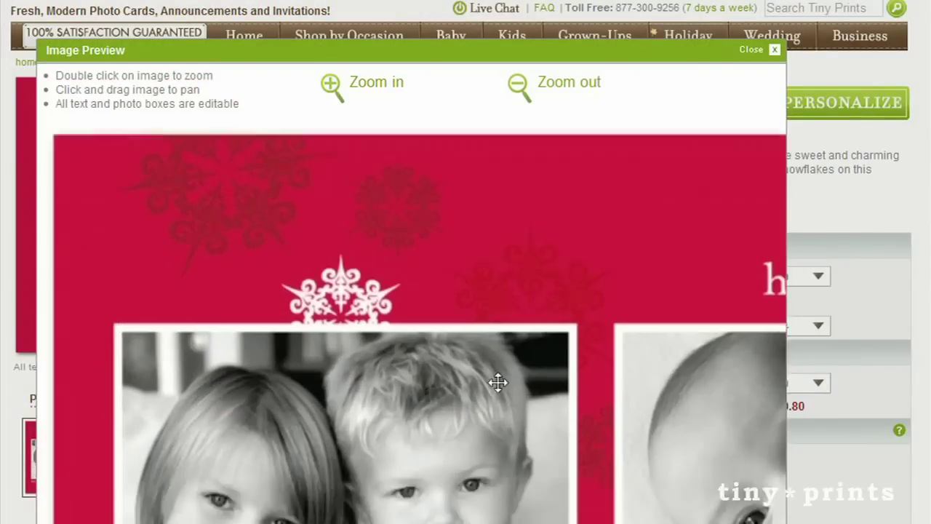
{"action": "left_click", "coordinate": [826, 277]}
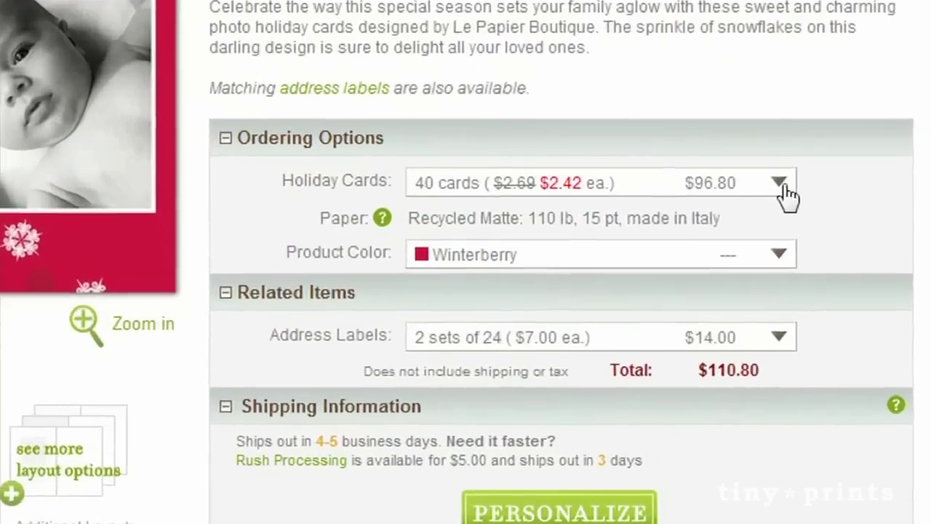
Step: Change the Holiday Cards quantity to 45 cards ($121.10) and start personalizing
{"action": "left_click", "coordinate": [820, 280]}
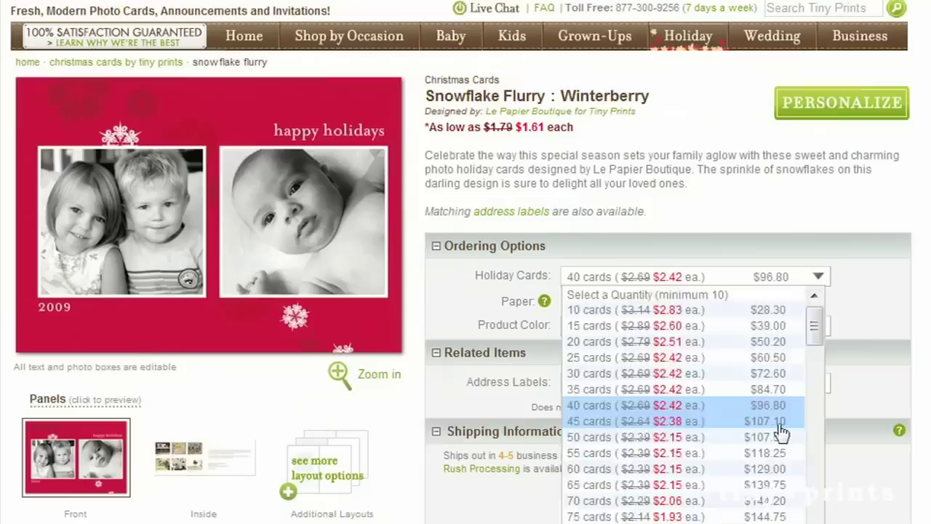
{"action": "left_click", "coordinate": [706, 251]}
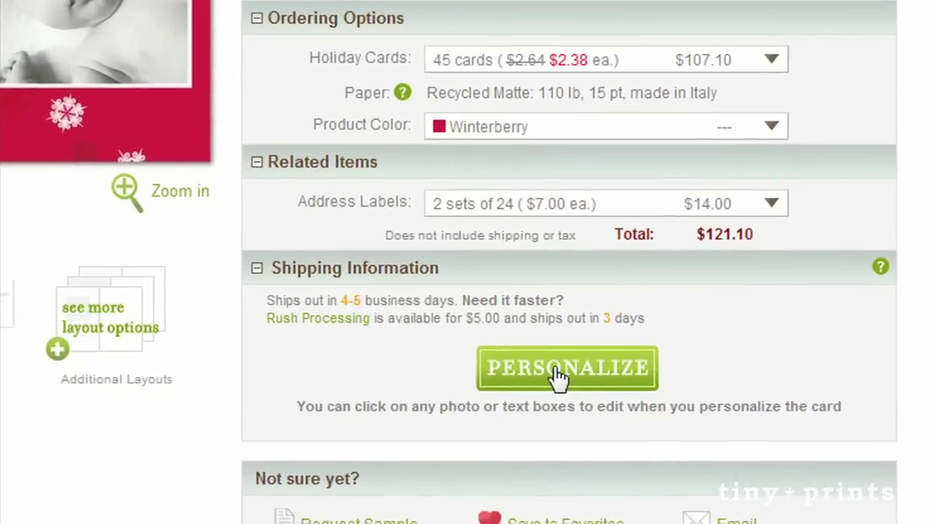
{"action": "left_click", "coordinate": [542, 352]}
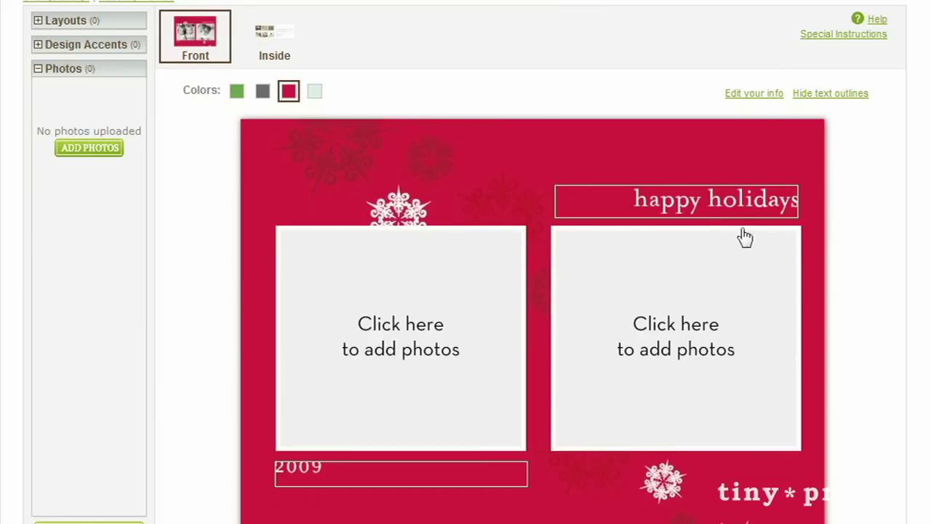
Step: Replace the front greeting with 'Happy new year!' in Neutra Book, then switch to the inside page
{"action": "left_click", "coordinate": [684, 211]}
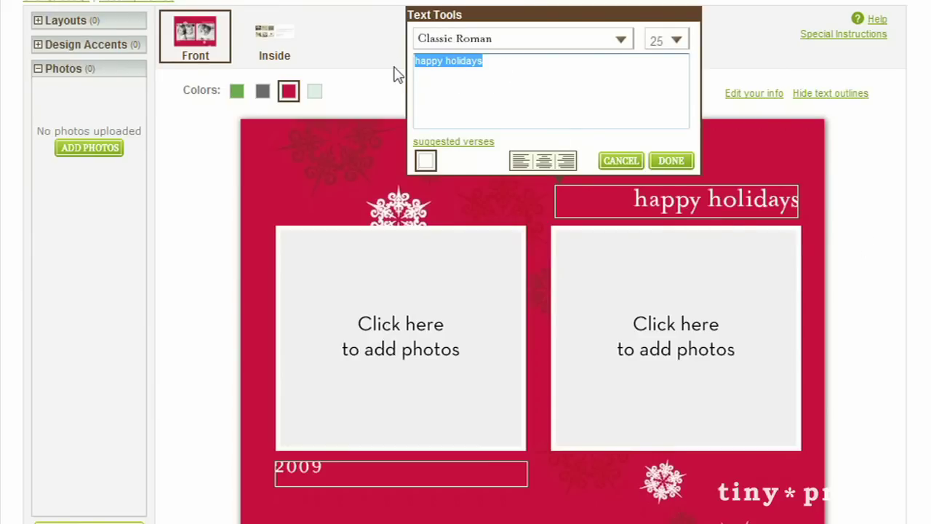
{"action": "type", "text": "Happy new year!"}
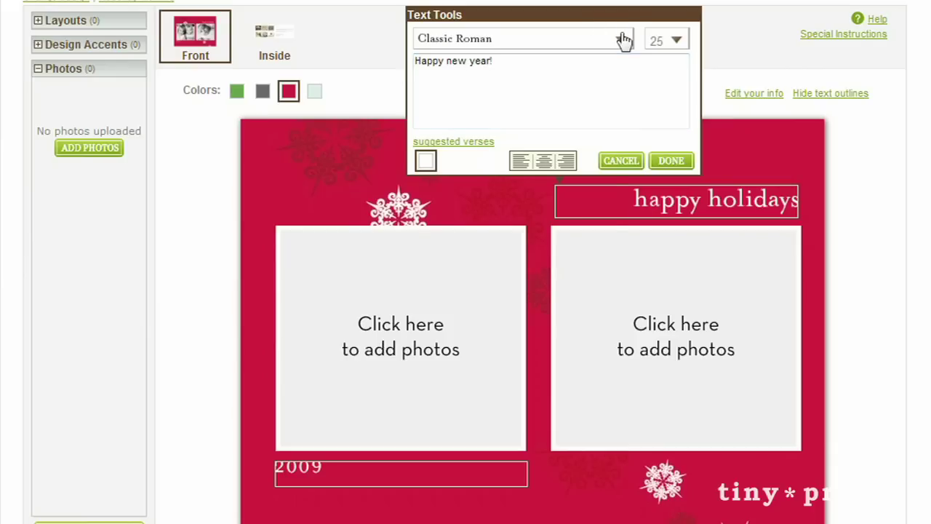
{"action": "left_click", "coordinate": [621, 39]}
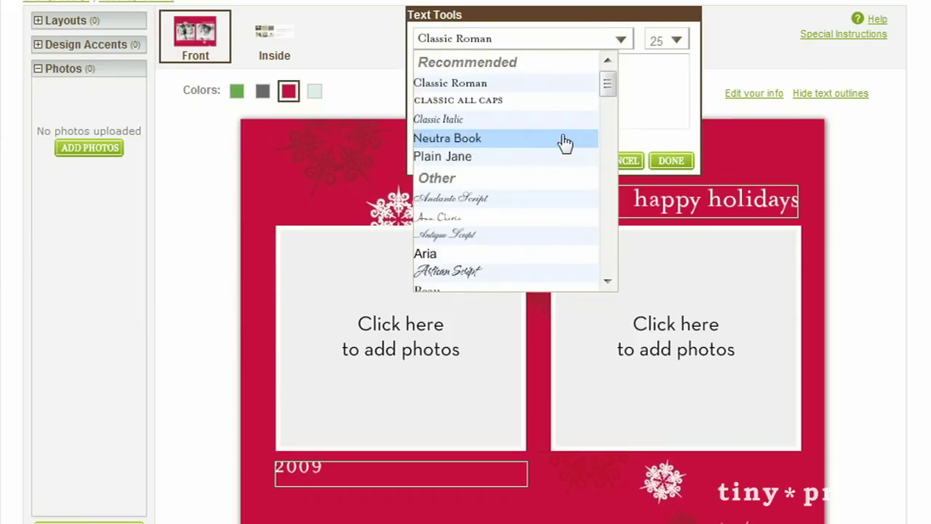
{"action": "left_click", "coordinate": [561, 138]}
{"action": "left_click", "coordinate": [670, 160]}
{"action": "left_click", "coordinate": [259, 63]}
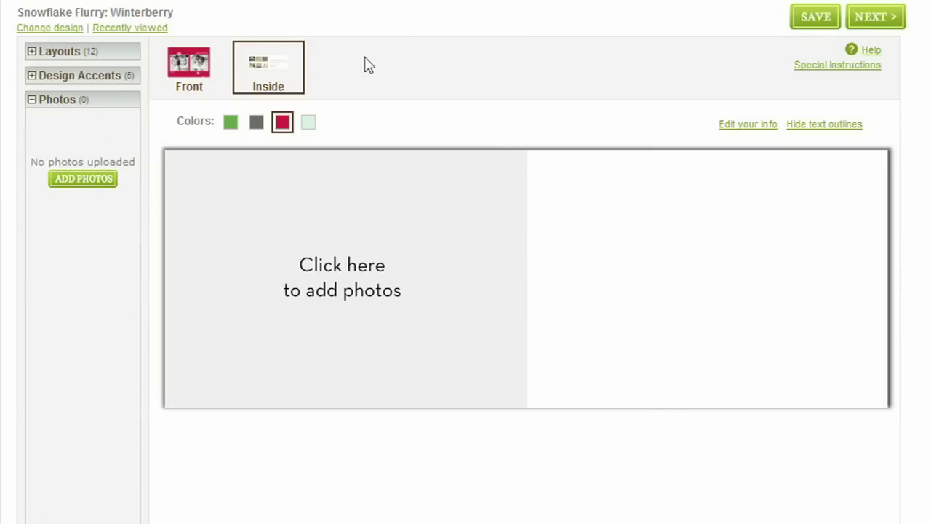
Step: Apply the four-circle layout inside and place the smiling girl's photo in the first circle
{"action": "left_click", "coordinate": [84, 54]}
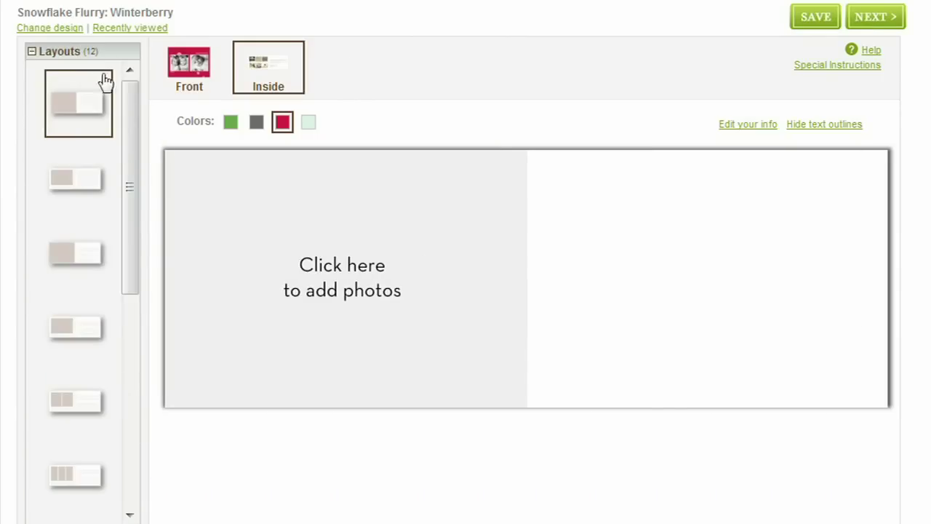
{"action": "left_click", "coordinate": [78, 266]}
{"action": "left_click_drag", "start_coordinate": [129, 211], "coordinate": [125, 349]}
{"action": "left_click", "coordinate": [91, 357]}
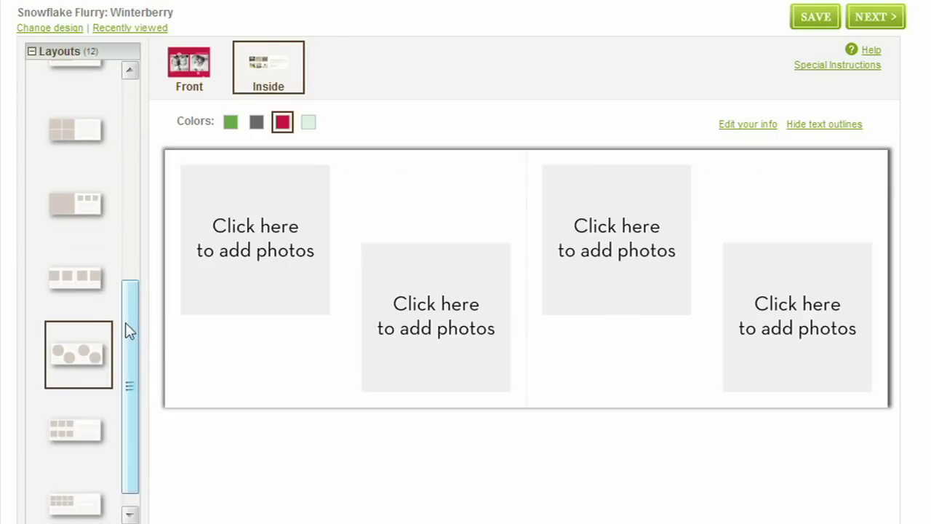
{"action": "left_click_drag", "start_coordinate": [125, 323], "coordinate": [126, 362]}
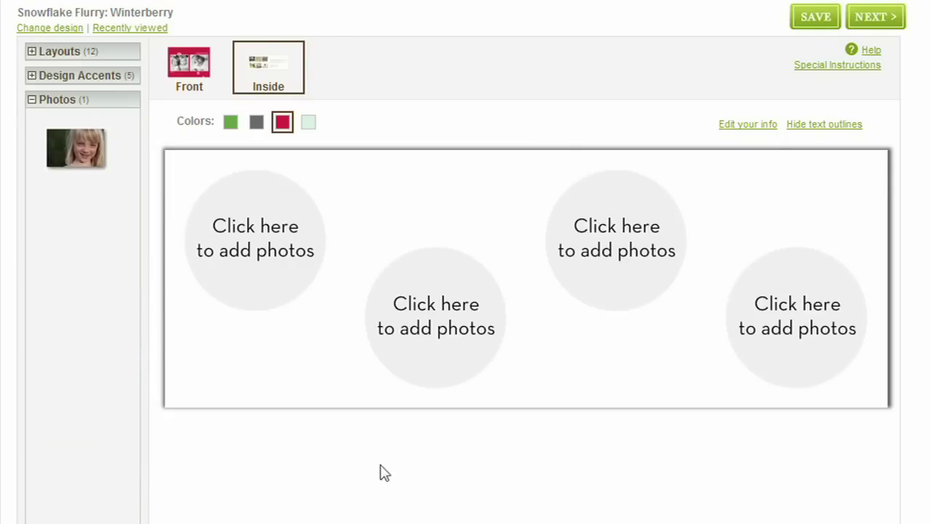
{"action": "left_click_drag", "start_coordinate": [84, 148], "coordinate": [261, 230]}
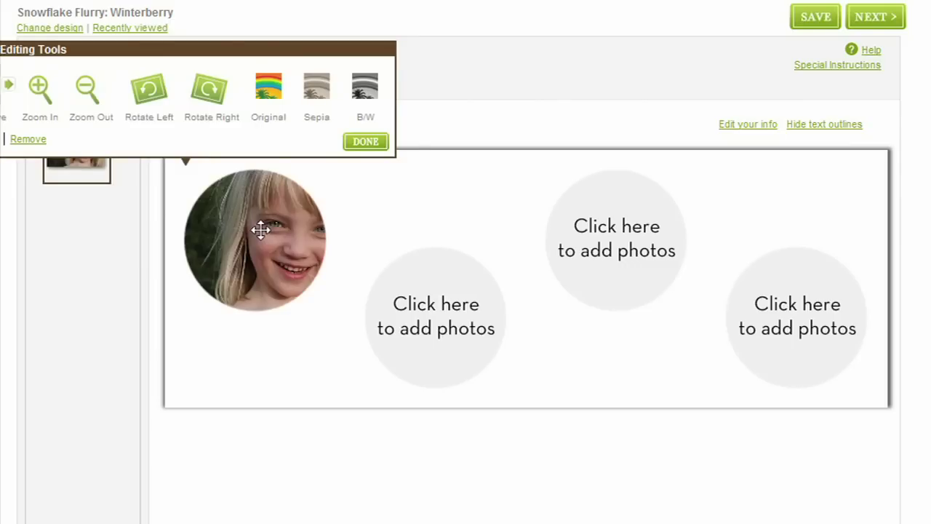
{"action": "left_click", "coordinate": [366, 141]}
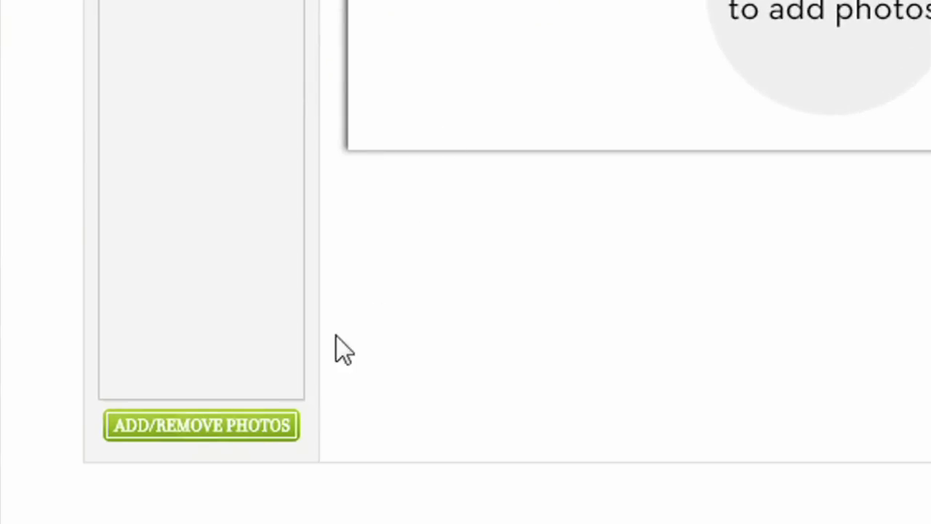
Step: Look through the Picasa, Flickr and SmugMug import sources, then choose Tiny Prints Account
{"action": "left_click", "coordinate": [256, 424]}
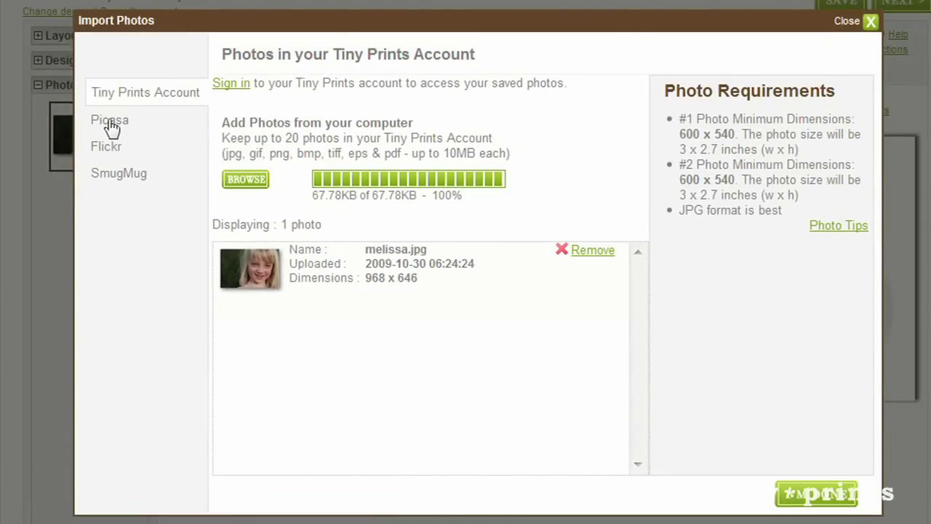
{"action": "left_click", "coordinate": [111, 121]}
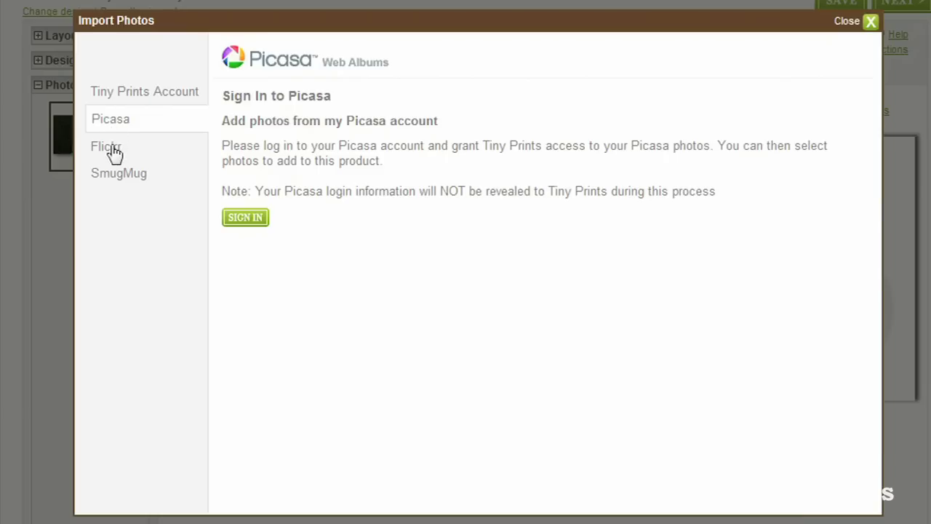
{"action": "left_click", "coordinate": [115, 151]}
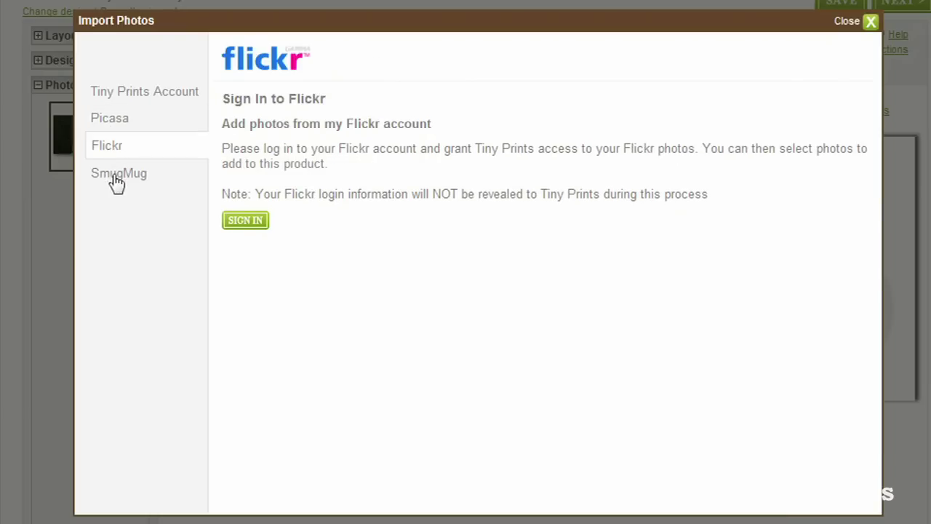
{"action": "left_click", "coordinate": [117, 182]}
{"action": "left_click", "coordinate": [135, 100]}
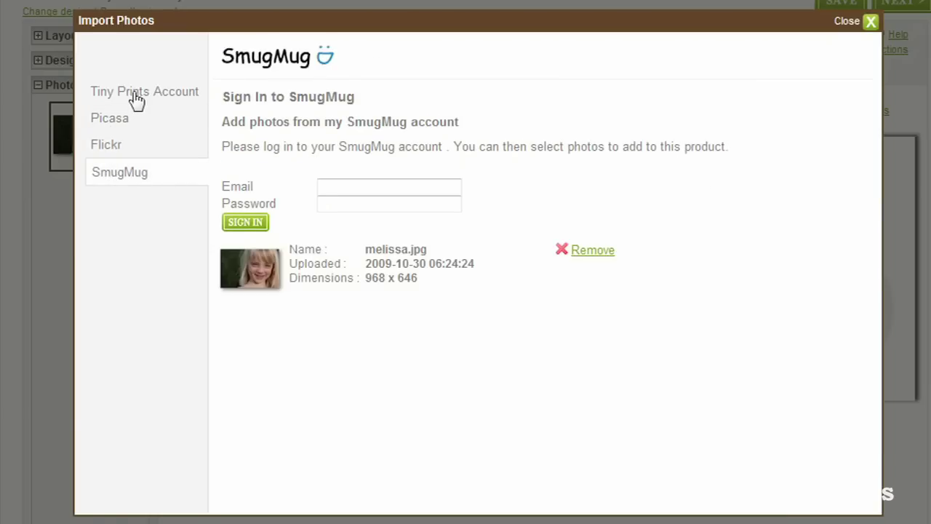
Step: Upload baby.jpg, melissa_surprise.jpg, monica.jpg and reading.jpg from the computer
{"action": "left_click", "coordinate": [242, 173]}
{"action": "left_click", "coordinate": [157, 29]}
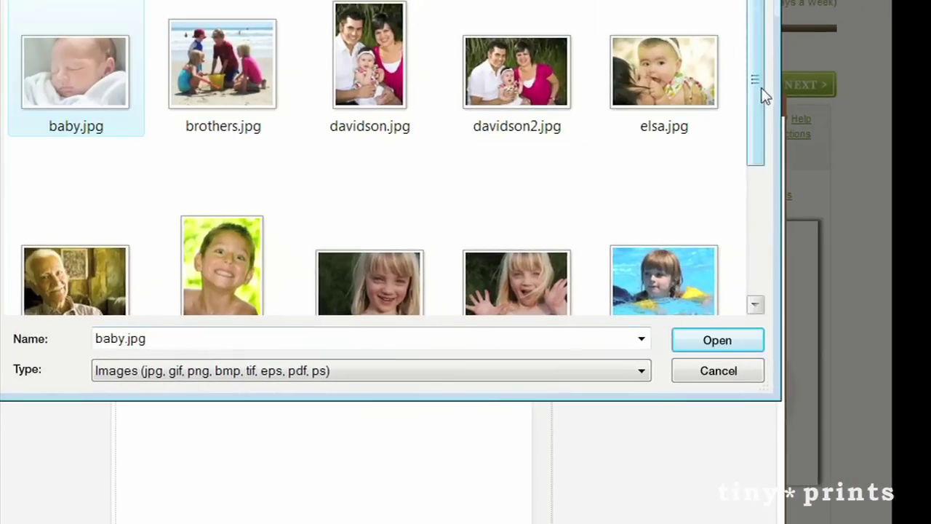
{"action": "left_click_drag", "start_coordinate": [761, 94], "coordinate": [766, 257]}
{"action": "left_click", "coordinate": [515, 177], "text": "ctrl"}
{"action": "left_click", "coordinate": [648, 203], "text": "ctrl"}
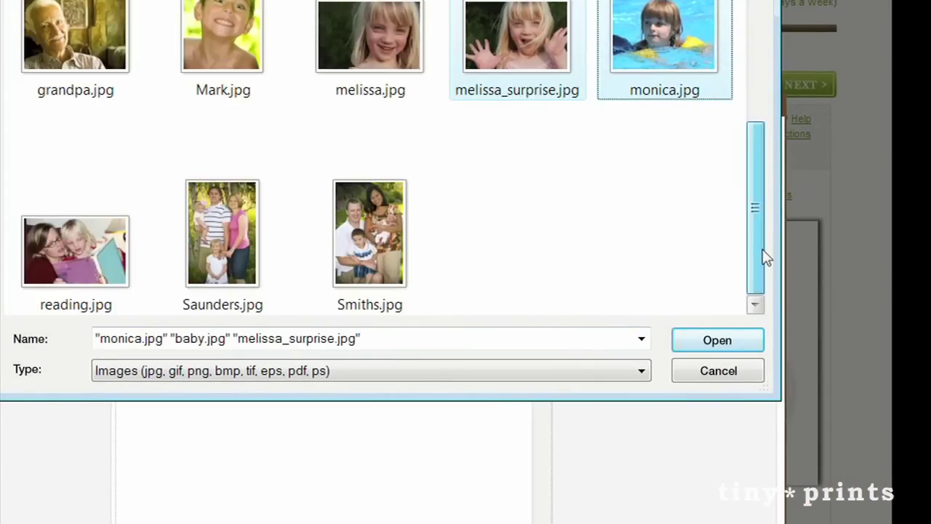
{"action": "left_click", "coordinate": [120, 295], "text": "ctrl"}
{"action": "left_click", "coordinate": [717, 342]}
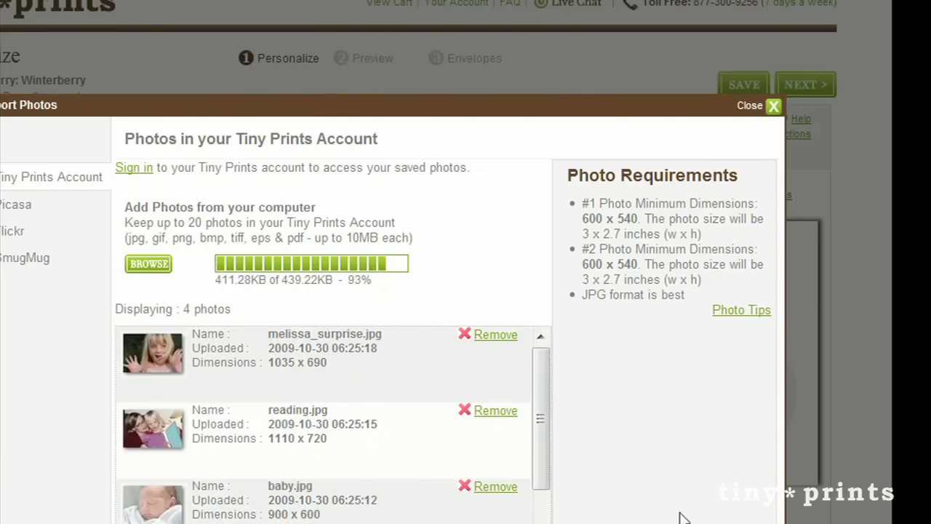
Step: Put the reading photo in the second circle, reposition it, and give it a sepia tone
{"action": "left_click_drag", "start_coordinate": [78, 202], "coordinate": [439, 291]}
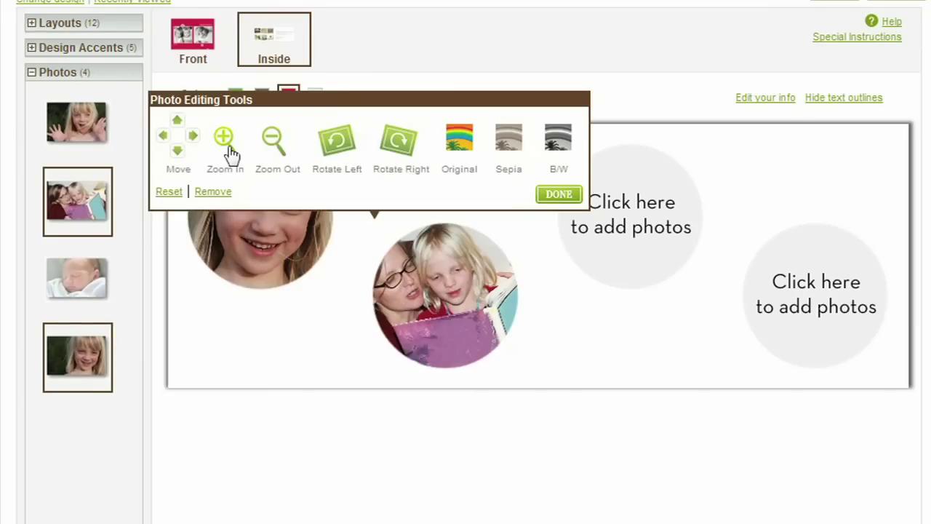
{"action": "left_click_drag", "start_coordinate": [393, 229], "coordinate": [425, 253]}
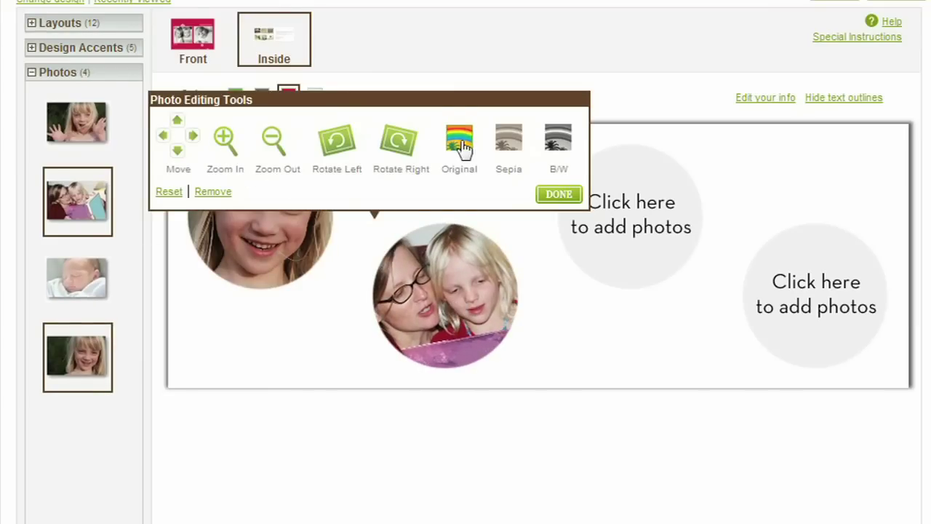
{"action": "left_click", "coordinate": [514, 146]}
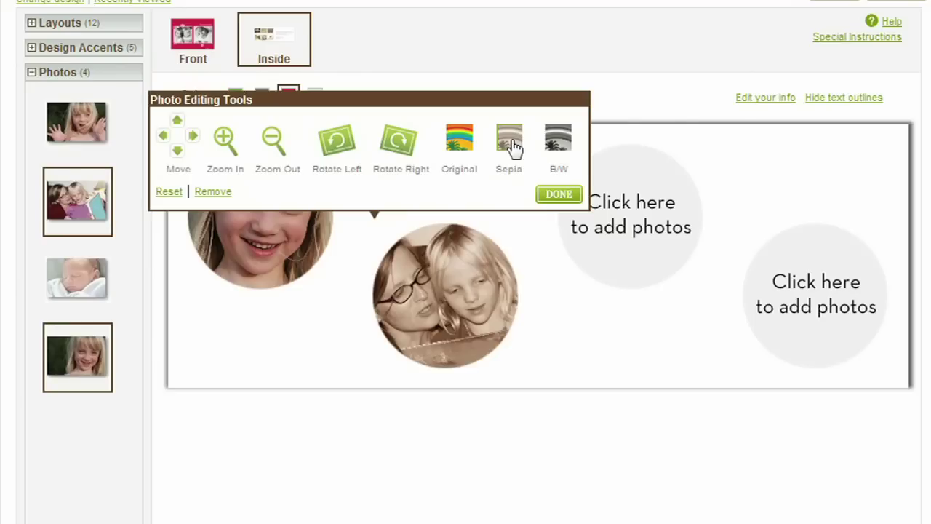
{"action": "left_click", "coordinate": [558, 194]}
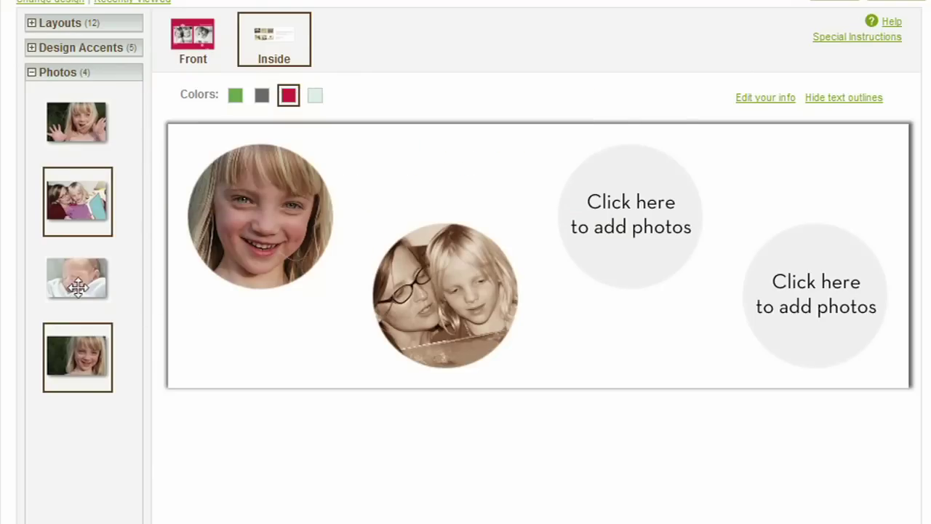
Step: Place the baby photo in the third circle and the waving girl, zoomed out, in the fourth
{"action": "left_click_drag", "start_coordinate": [78, 288], "coordinate": [636, 224]}
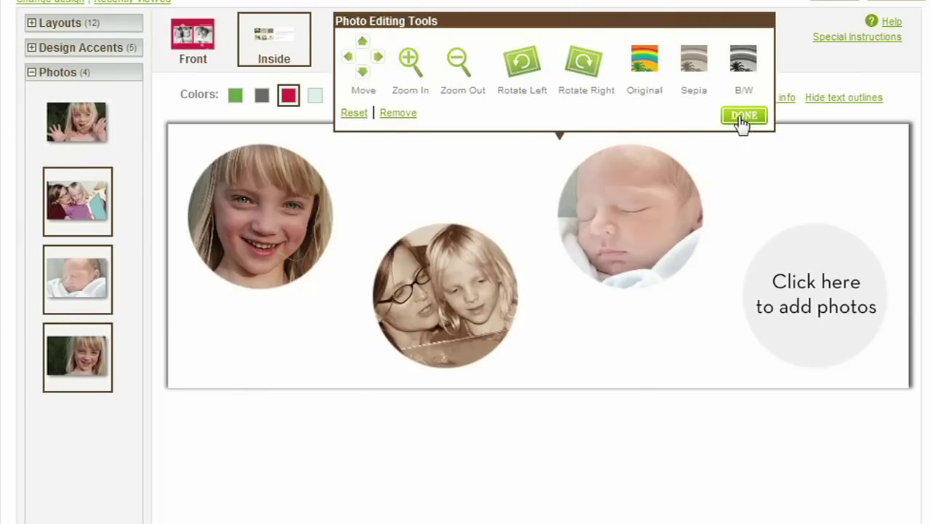
{"action": "left_click", "coordinate": [743, 120]}
{"action": "left_click_drag", "start_coordinate": [78, 123], "coordinate": [786, 296]}
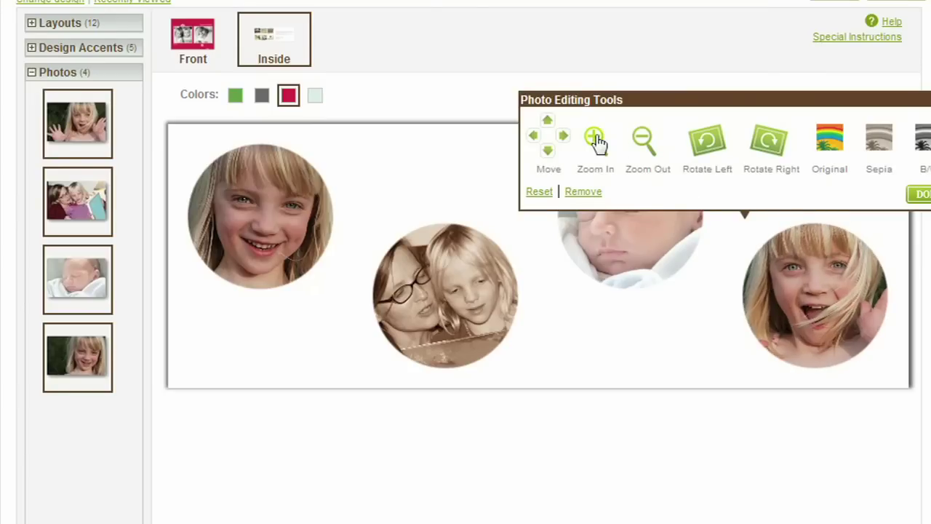
{"action": "left_click", "coordinate": [640, 144]}
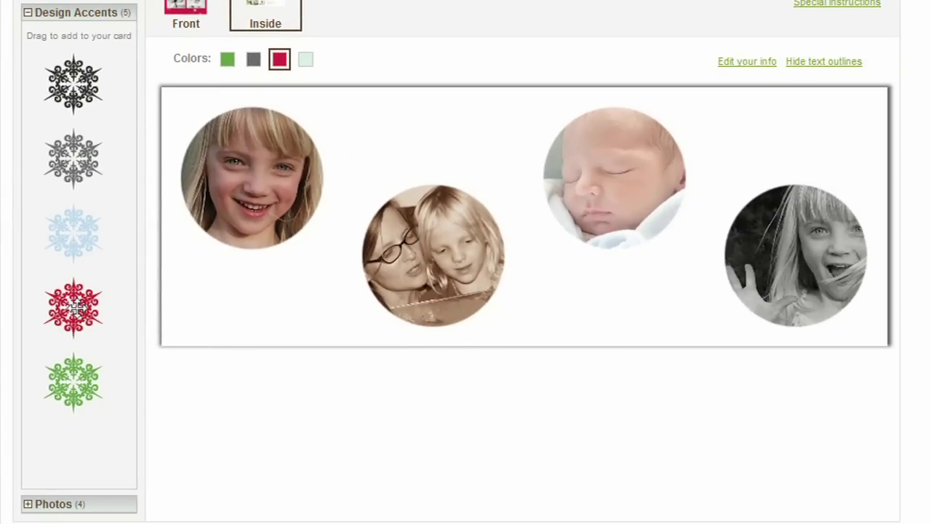
Step: Add an enlarged red snowflake under the first photo and black snowflakes near the first and second photos
{"action": "left_click_drag", "start_coordinate": [233, 273], "coordinate": [274, 286]}
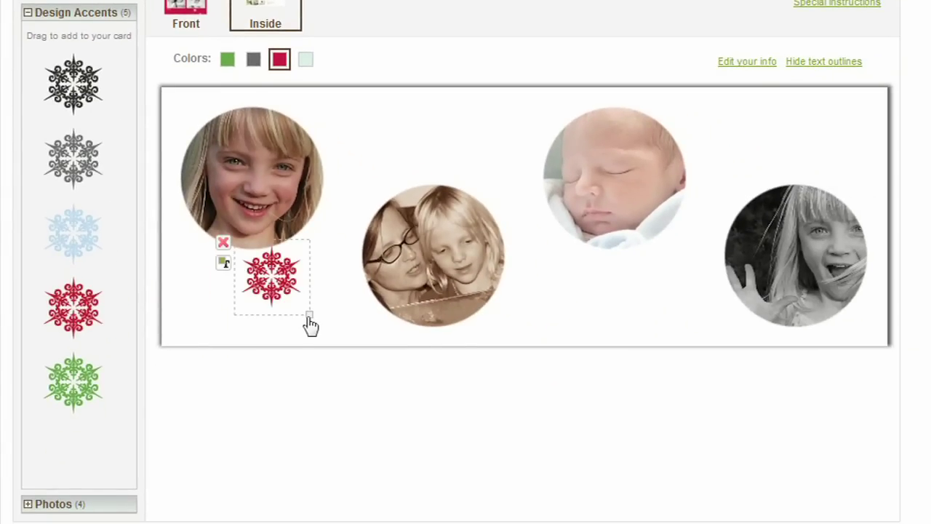
{"action": "left_click_drag", "start_coordinate": [309, 317], "coordinate": [332, 318]}
{"action": "left_click_drag", "start_coordinate": [305, 275], "coordinate": [341, 333]}
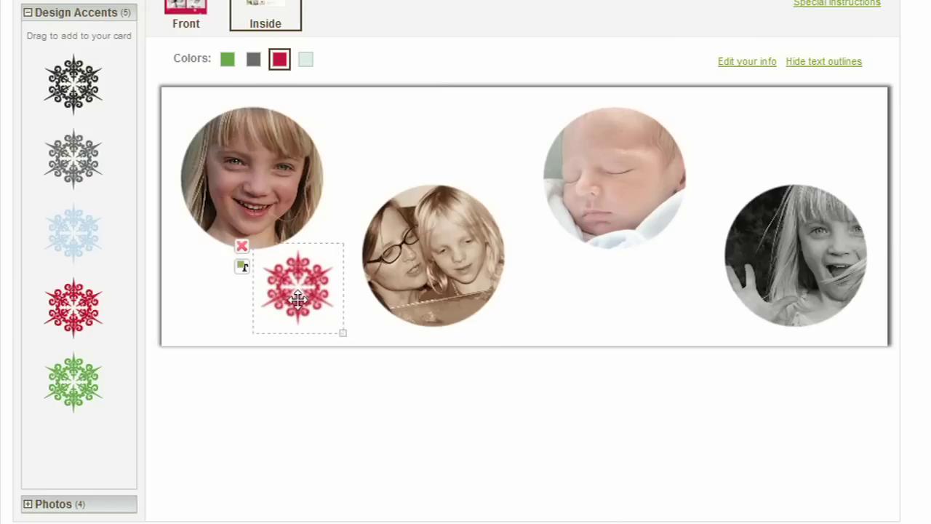
{"action": "left_click_drag", "start_coordinate": [296, 296], "coordinate": [246, 294]}
{"action": "left_click_drag", "start_coordinate": [73, 82], "coordinate": [343, 150]}
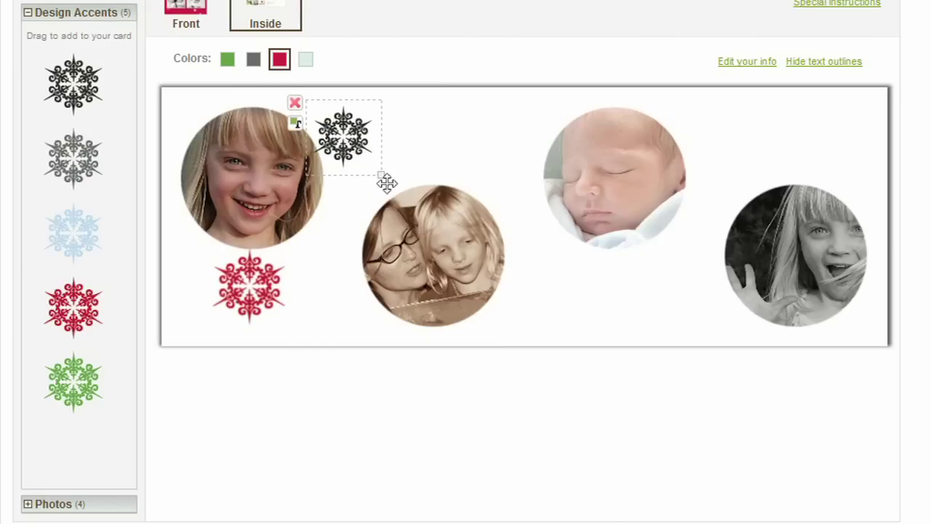
{"action": "left_click_drag", "start_coordinate": [386, 183], "coordinate": [357, 141]}
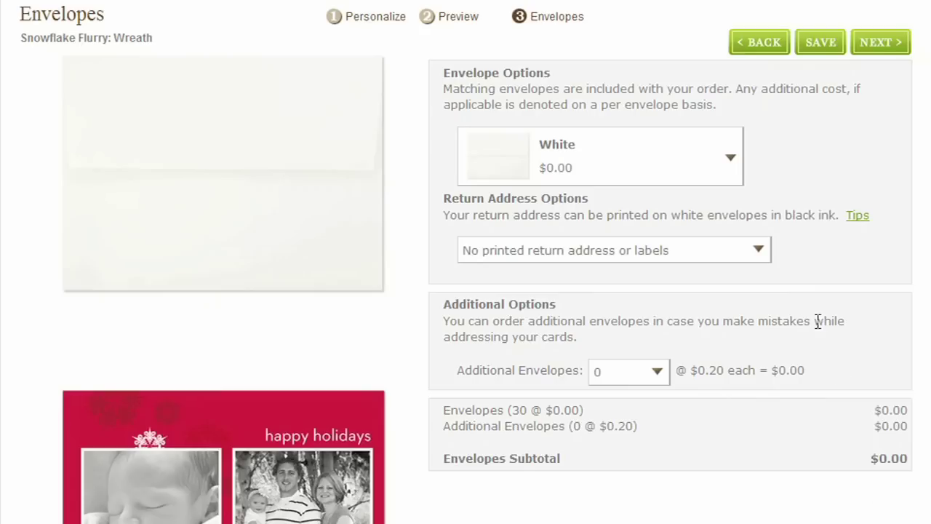
Step: Keep the white envelope and set the printed return address in Neutra Book
{"action": "left_click", "coordinate": [732, 159]}
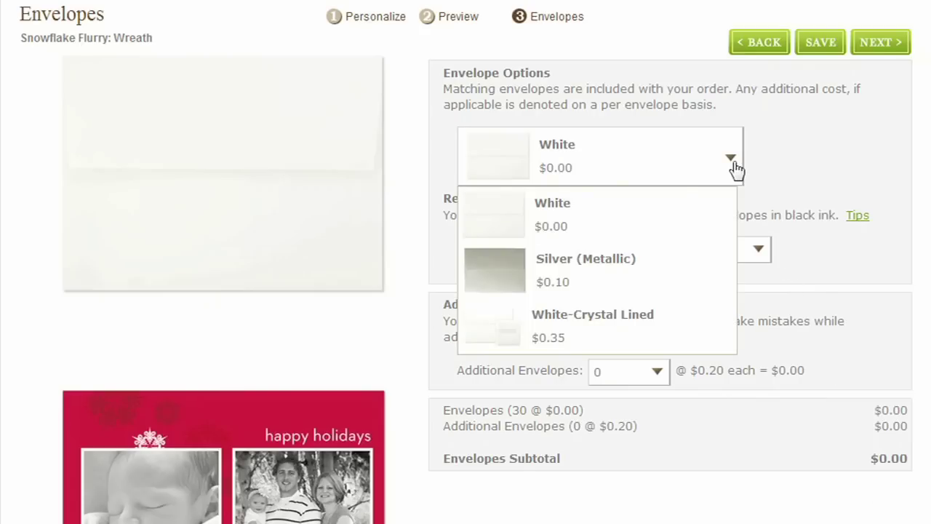
{"action": "left_click", "coordinate": [686, 216]}
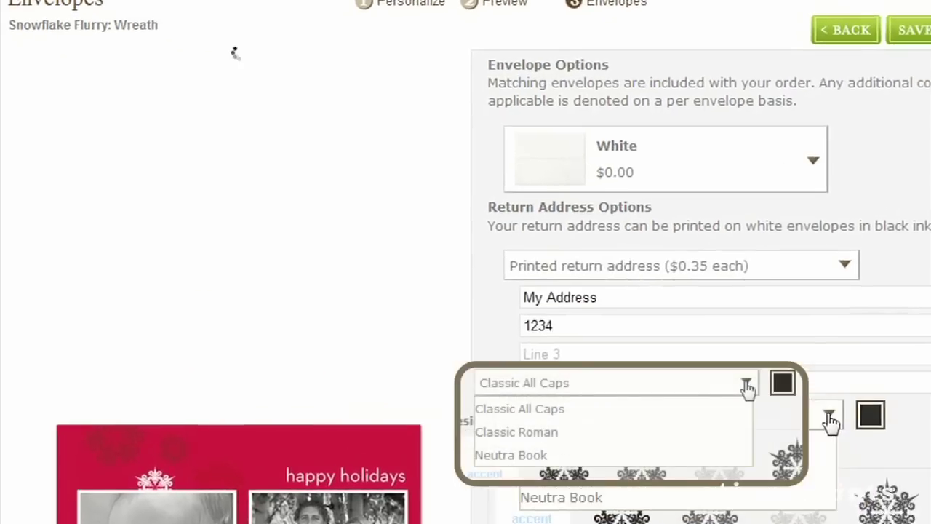
{"action": "left_click", "coordinate": [503, 456]}
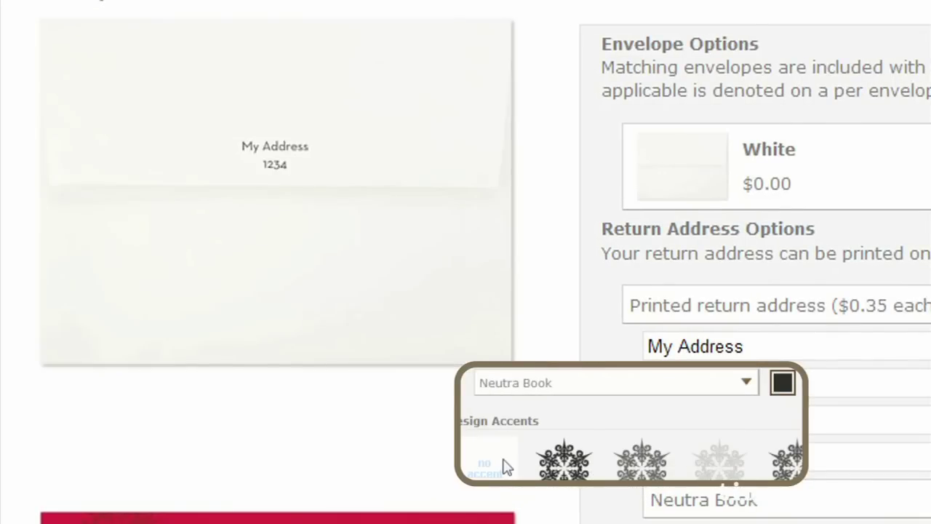